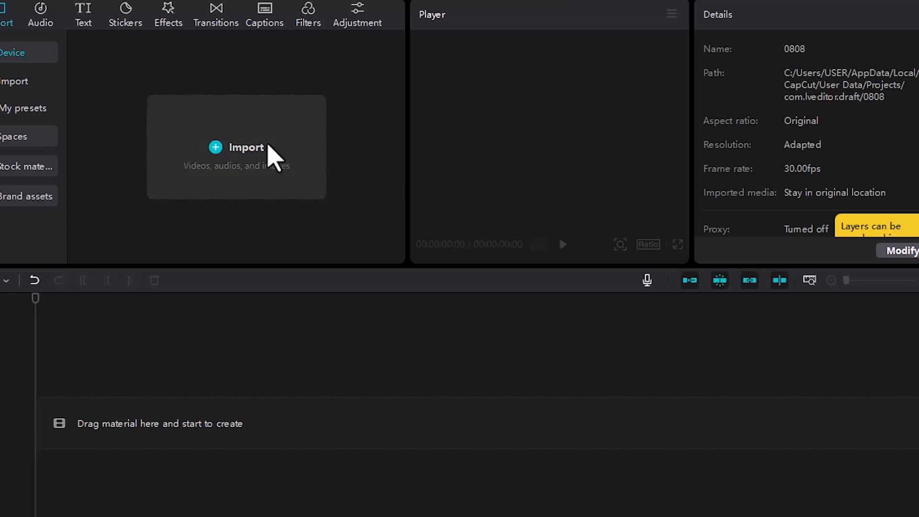
Import the video 6125201-hd_1920_1080_25fps from Downloads and place it at the start of the timeline.
click(215, 148)
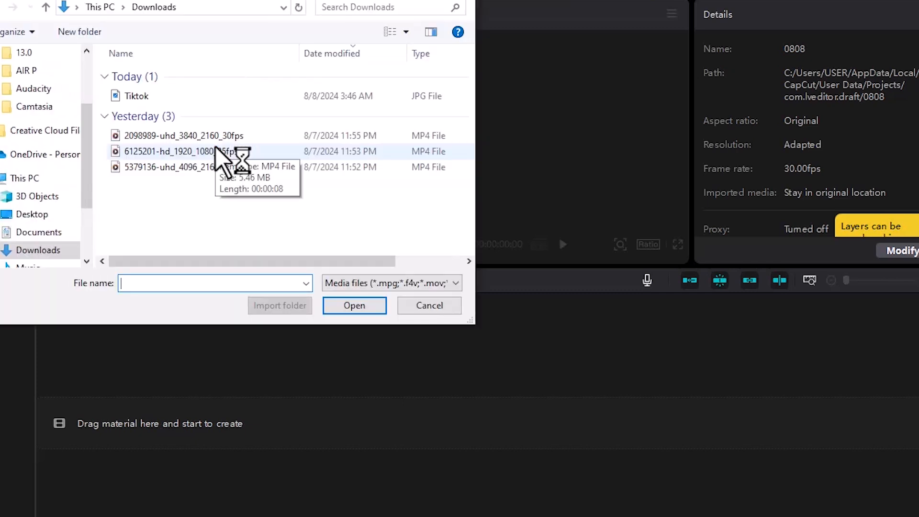
click(166, 151)
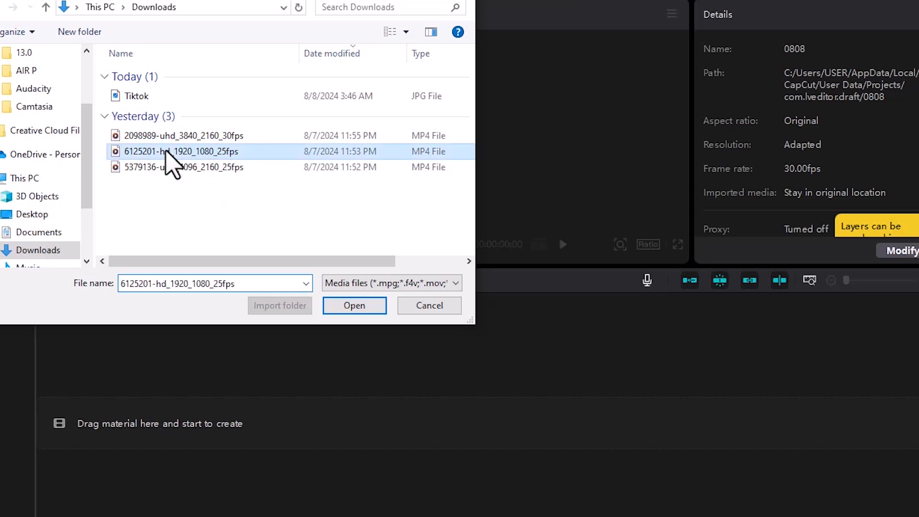
click(354, 306)
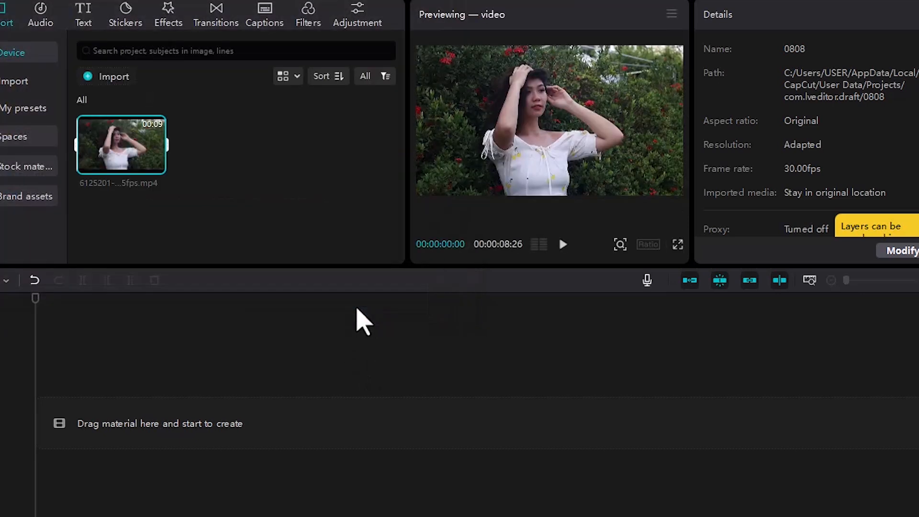
drag(121, 144, 110, 410)
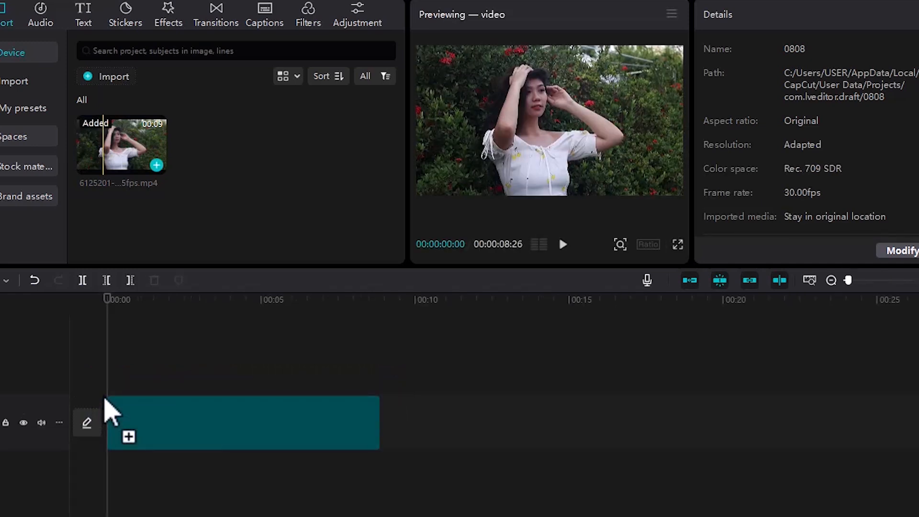
Remove the background of the woman's clip with Auto removal.
click(106, 401)
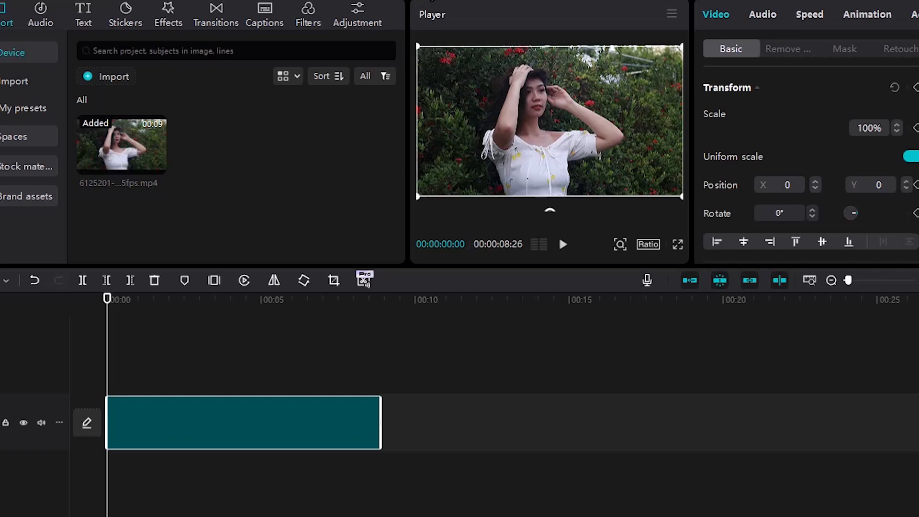
click(789, 49)
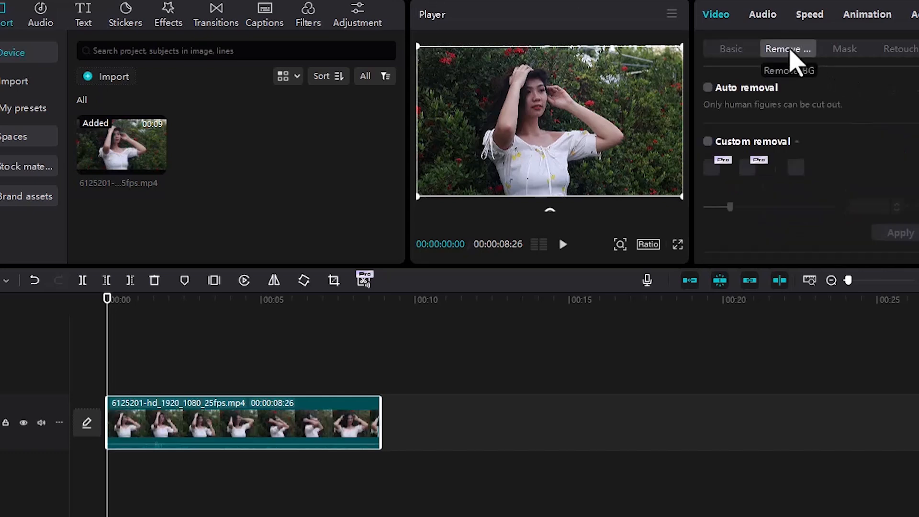
click(708, 88)
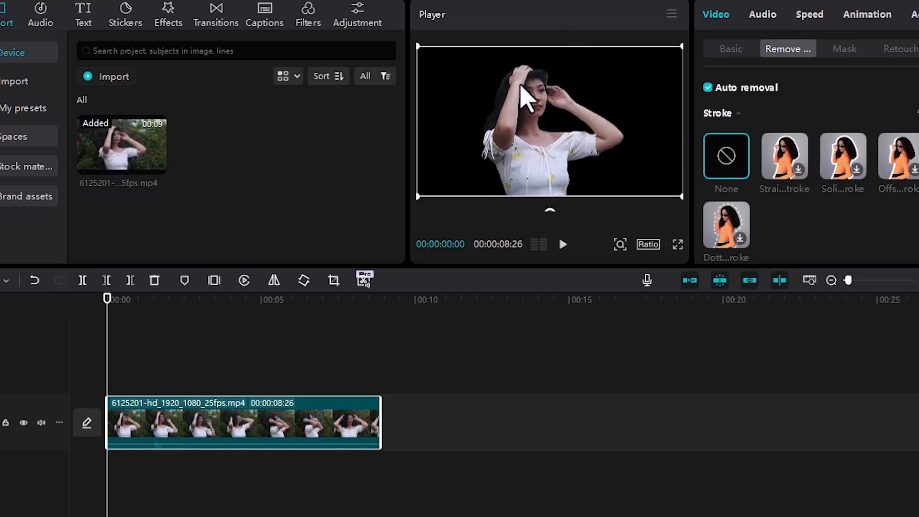
Import the waterfall video 2098989-uhd_3840_2160_30fps and place it on a track above the woman's clip, starting at 00:00.
click(89, 80)
click(150, 136)
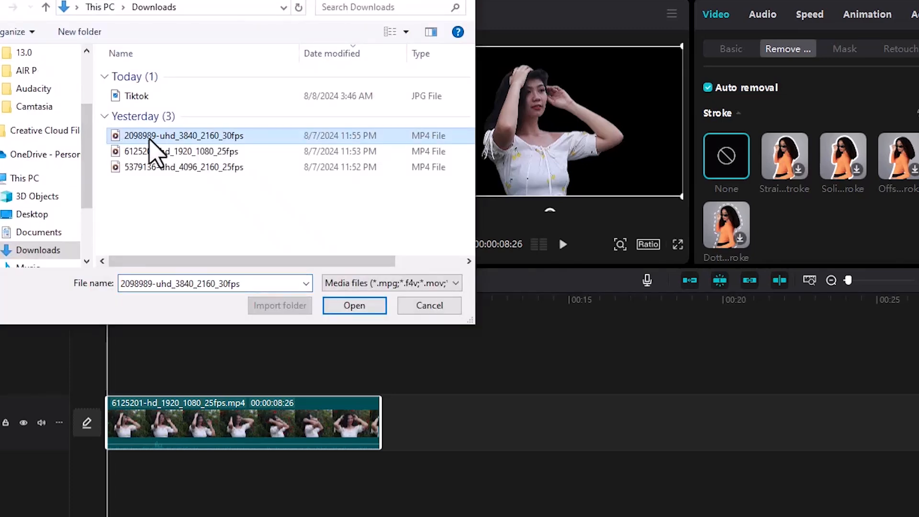
click(362, 307)
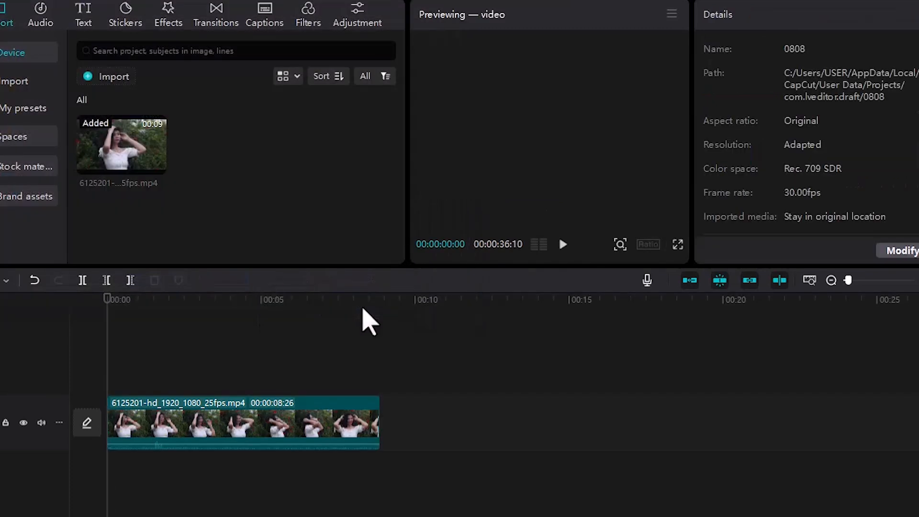
drag(233, 151, 143, 383)
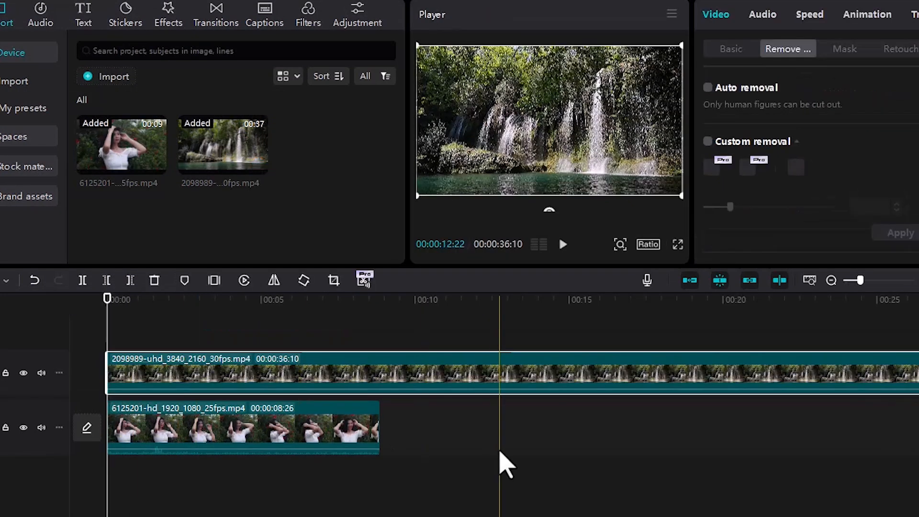
Trim the waterfall clip to the length of the woman's clip, and move the woman's clip to the track above it.
mouse_move(860, 280)
mouse_down()
mouse_move(871, 281)
mouse_move(843, 286)
mouse_up()
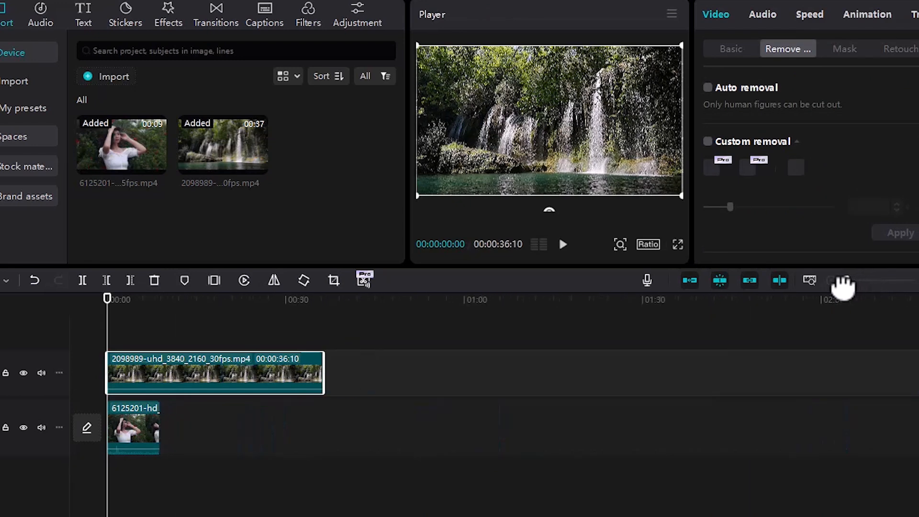
drag(321, 369, 160, 386)
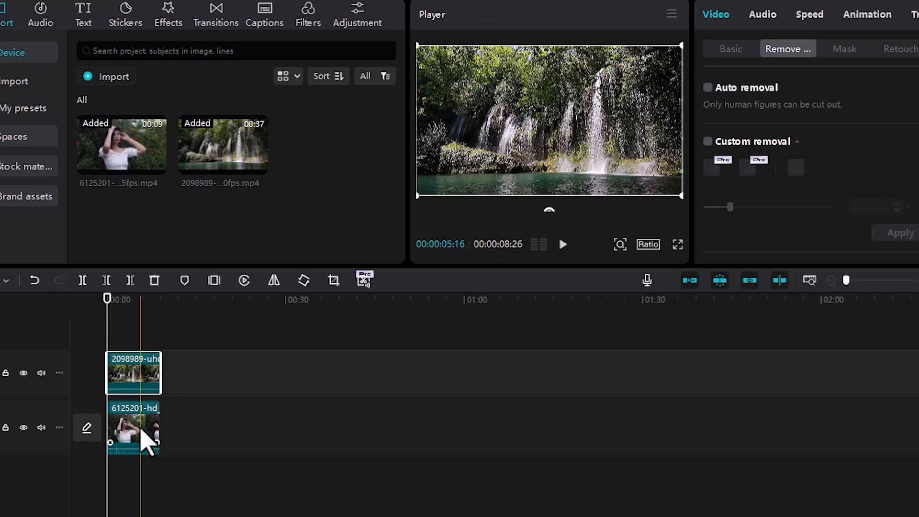
drag(142, 429, 139, 329)
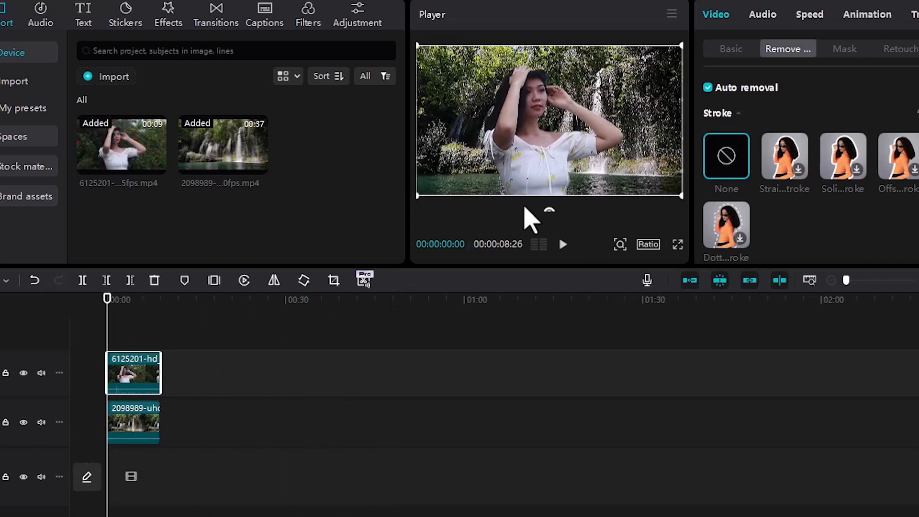
click(562, 244)
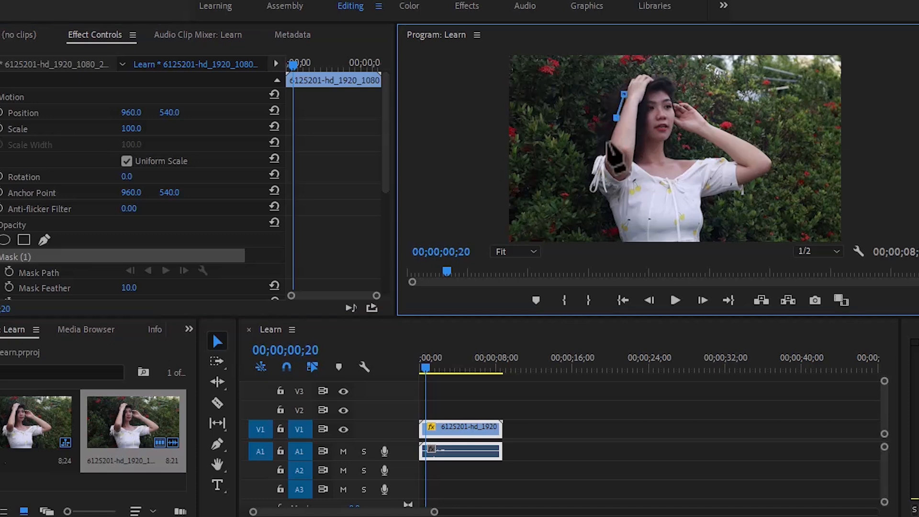
In Premiere Pro, continue the pen-drawn opacity mask from the woman's raised arm down her side to the frame's lower edge, refining its points.
click(607, 144)
click(591, 173)
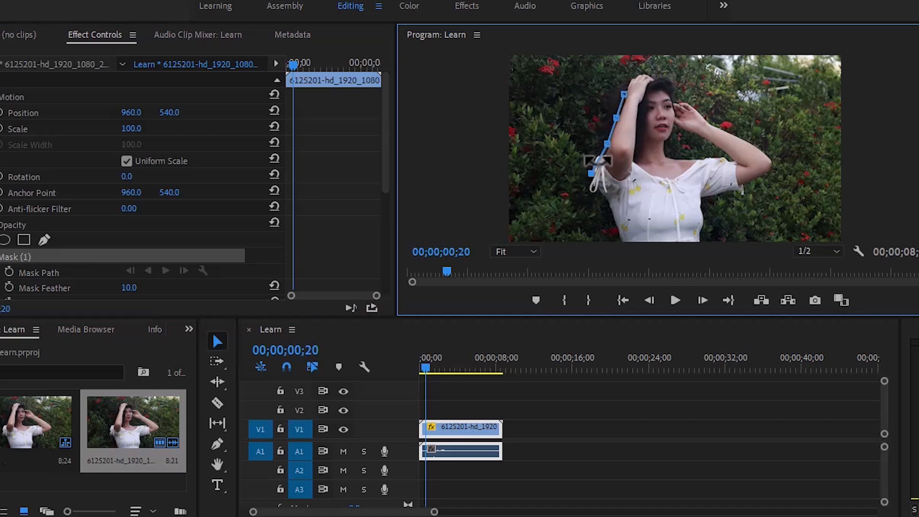
drag(607, 143, 604, 141)
click(599, 202)
click(618, 228)
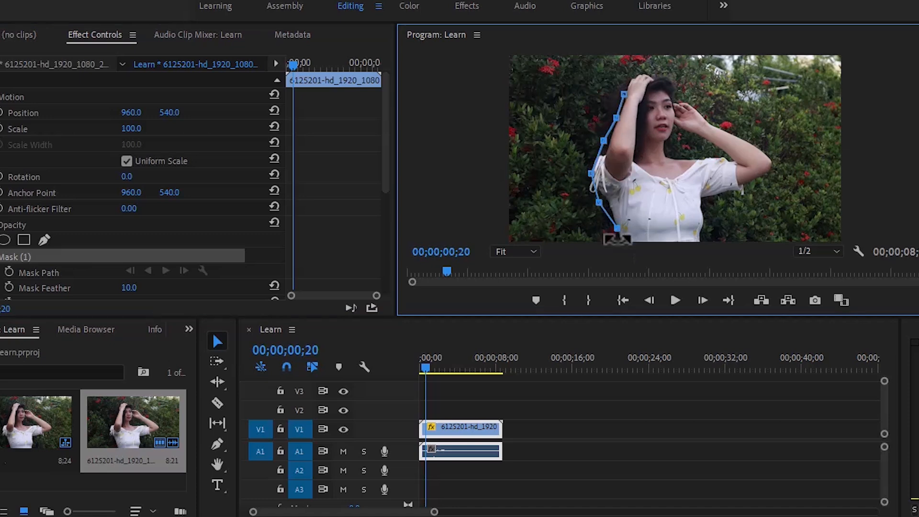
click(645, 238)
drag(617, 228, 623, 239)
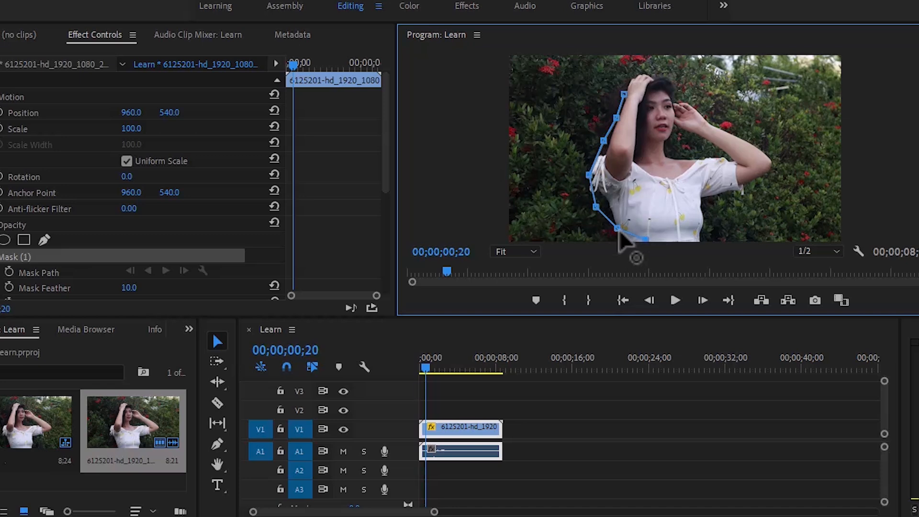
drag(596, 207, 606, 207)
Extend the opacity mask along the frame's lower edge and up the woman's other side to her bent elbow, adjusting the corner points.
click(690, 239)
click(711, 200)
drag(693, 238, 703, 240)
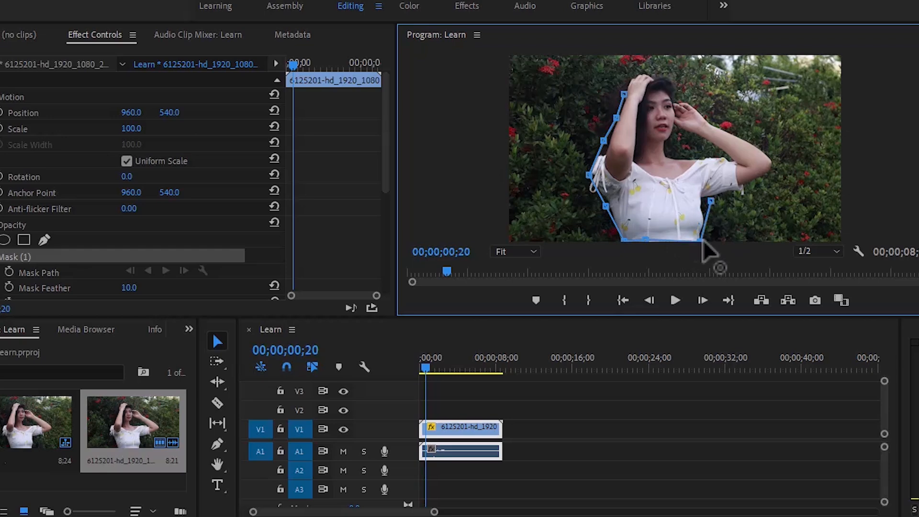
drag(711, 200, 703, 197)
click(745, 185)
click(756, 138)
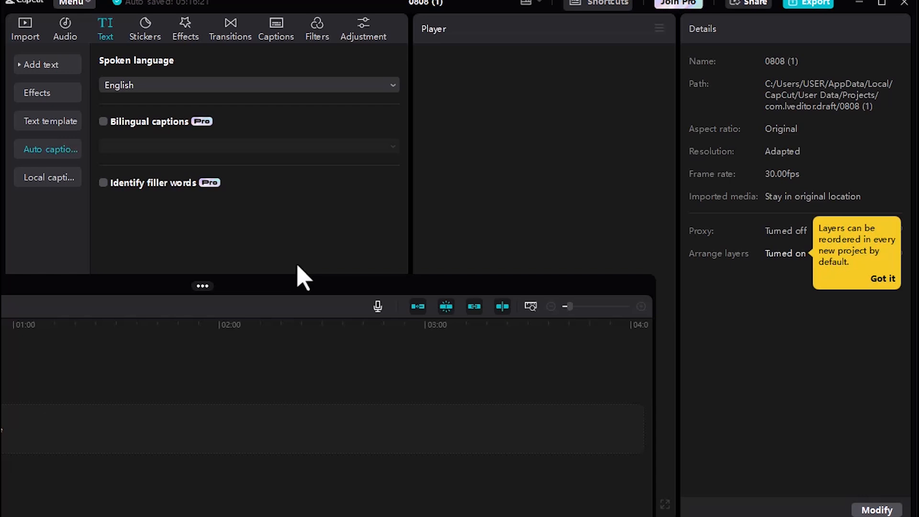
Switch to CapCut, import "Download a Tiktok video without watermark" from the Premiere Pro 13.0 folder, and place it at the start of the timeline.
drag(302, 277, 234, 165)
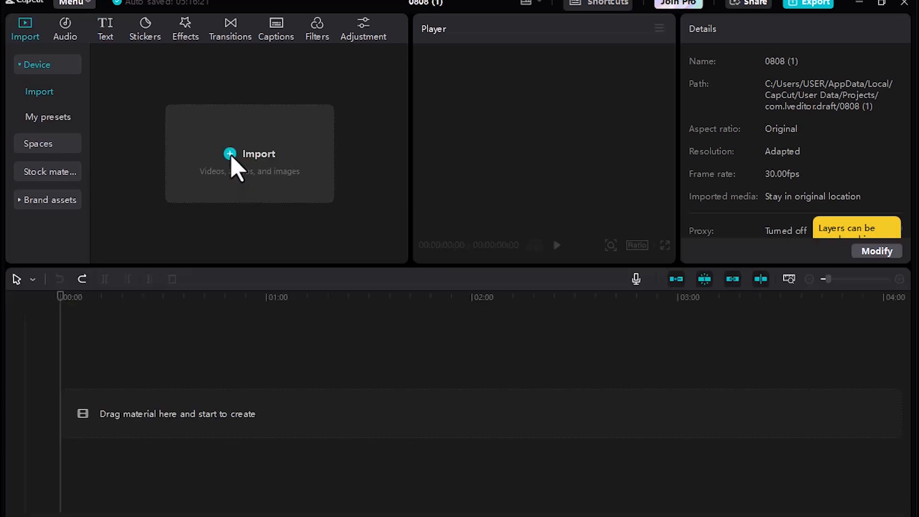
click(234, 165)
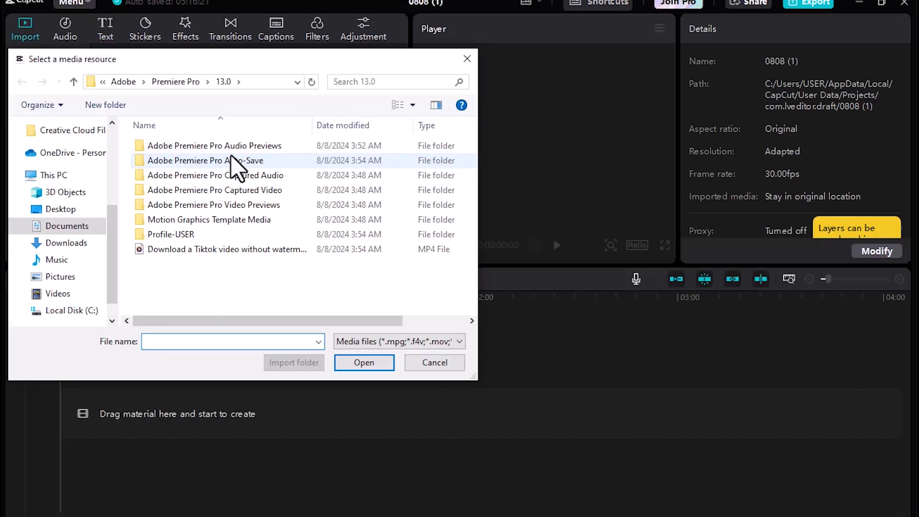
click(219, 252)
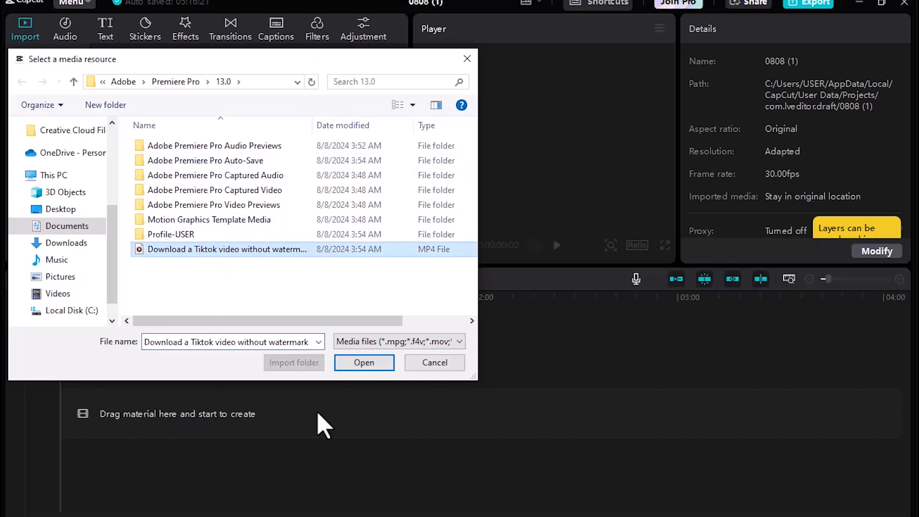
click(370, 365)
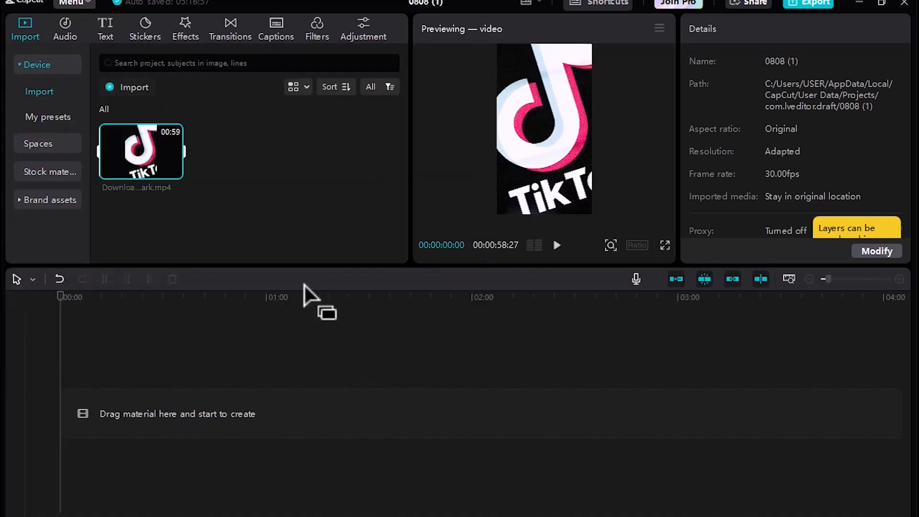
drag(137, 152, 135, 384)
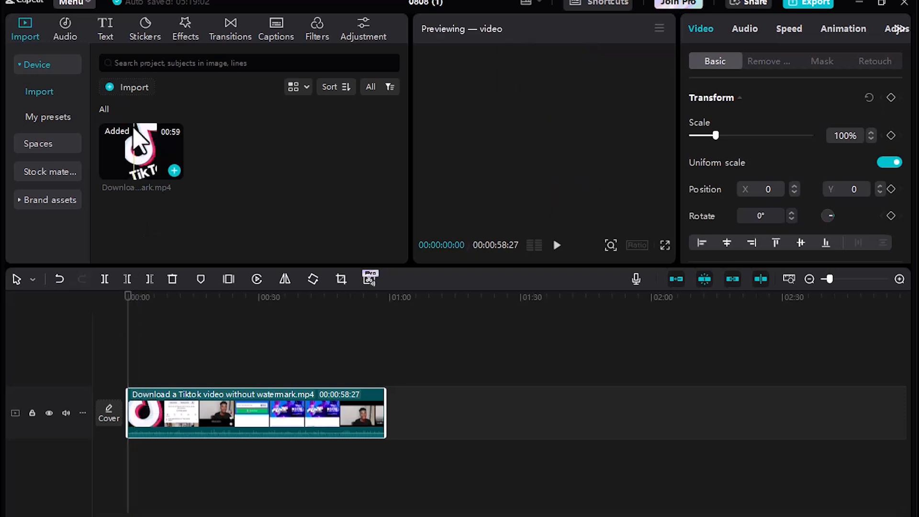
Generate auto captions for the TikTok video with English as the spoken language, and play back the captioned opening.
click(107, 31)
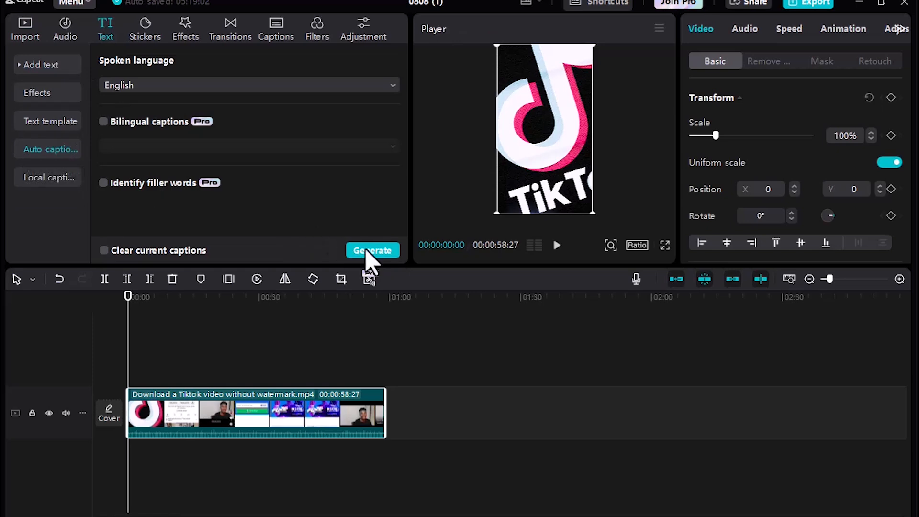
click(376, 256)
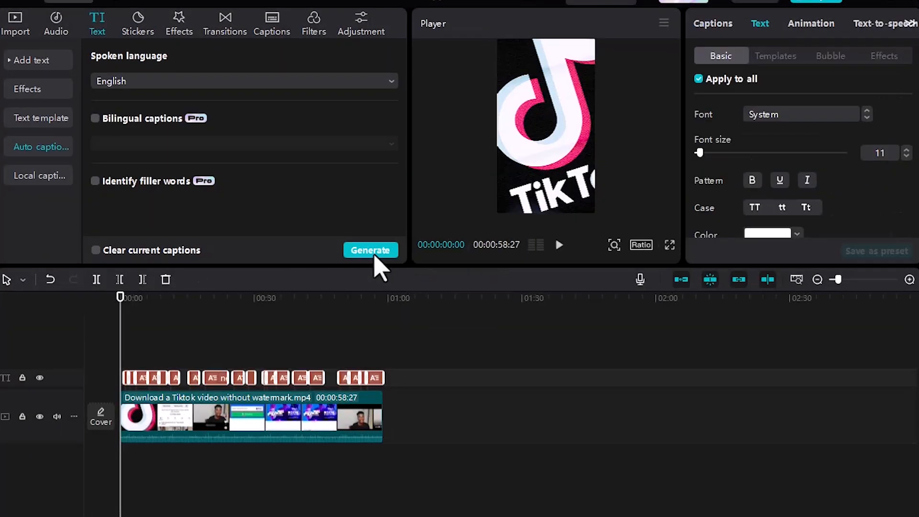
key(space)
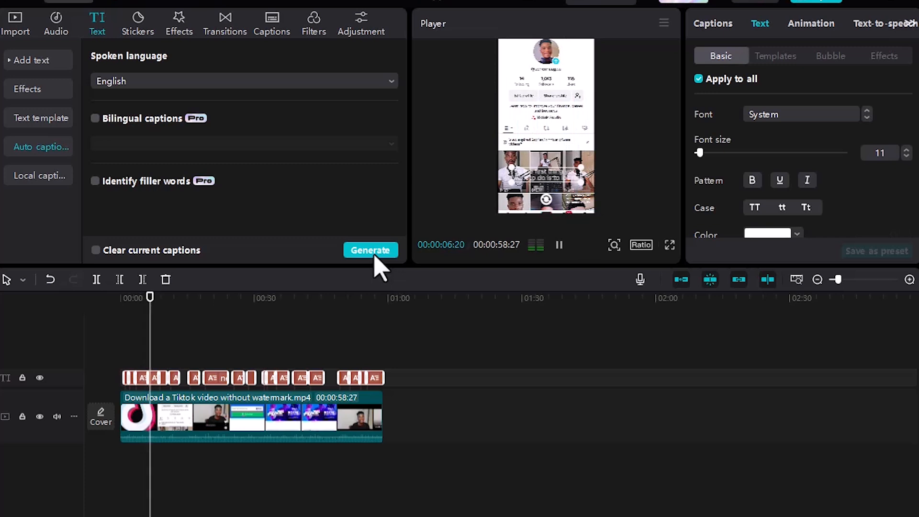
key(space)
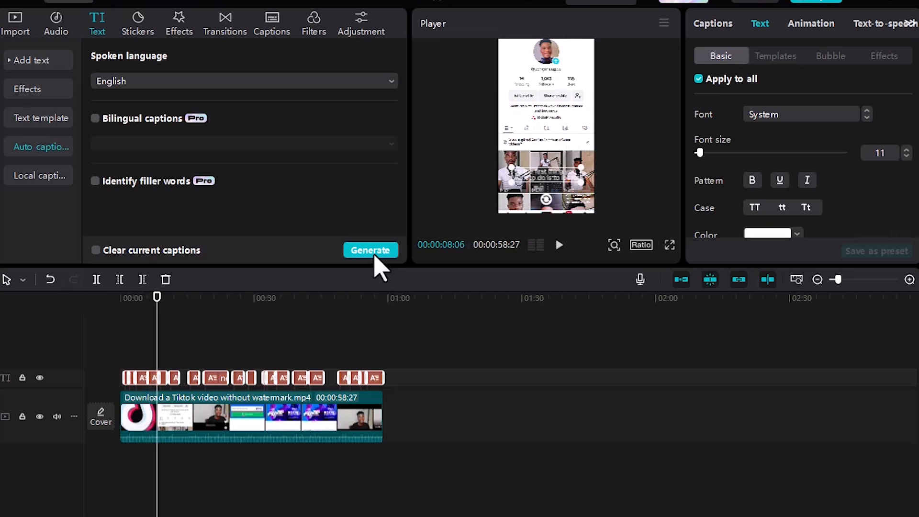
Apply the free single-word caption template with bold orange "THE" lettering to all captions, and preview the result.
click(778, 58)
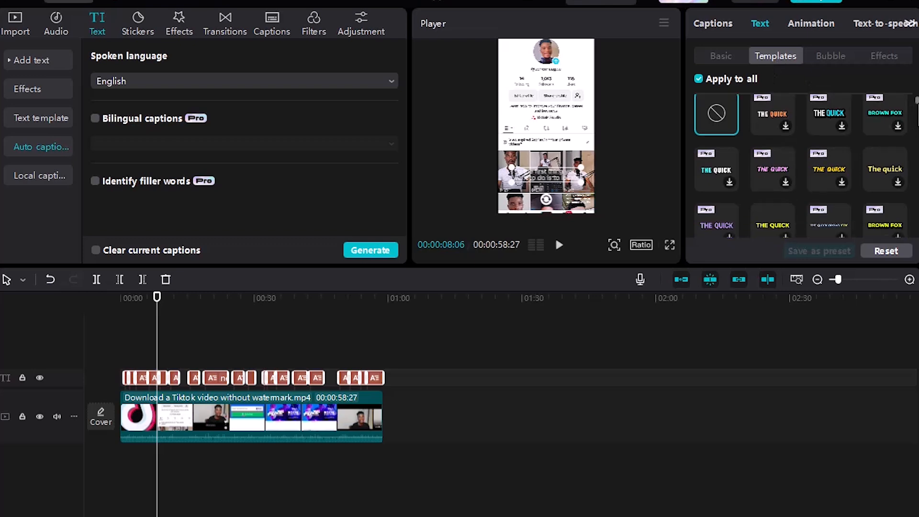
scroll(801, 166, down, 2)
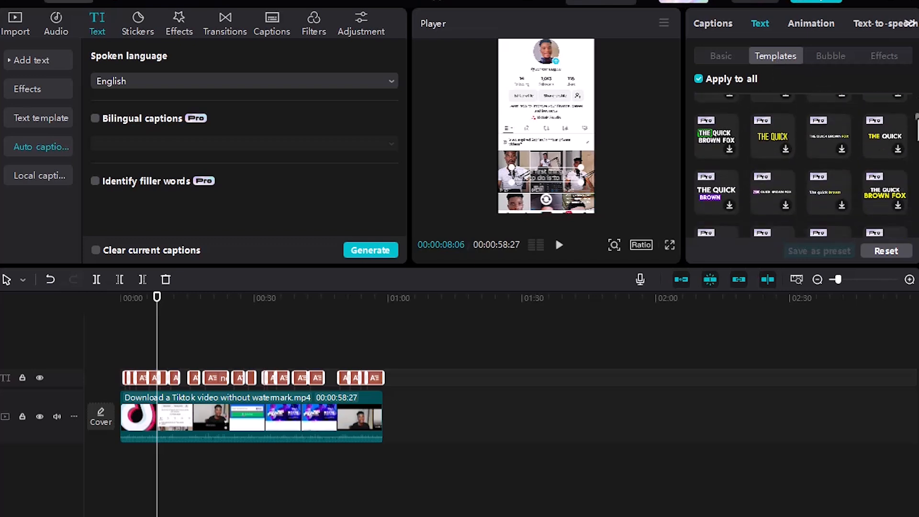
scroll(801, 165, down, 2)
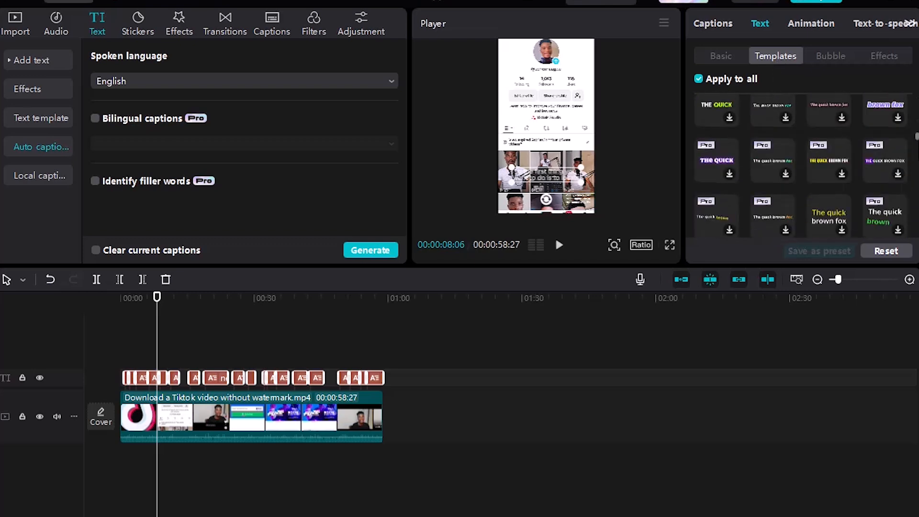
scroll(801, 166, down, 2)
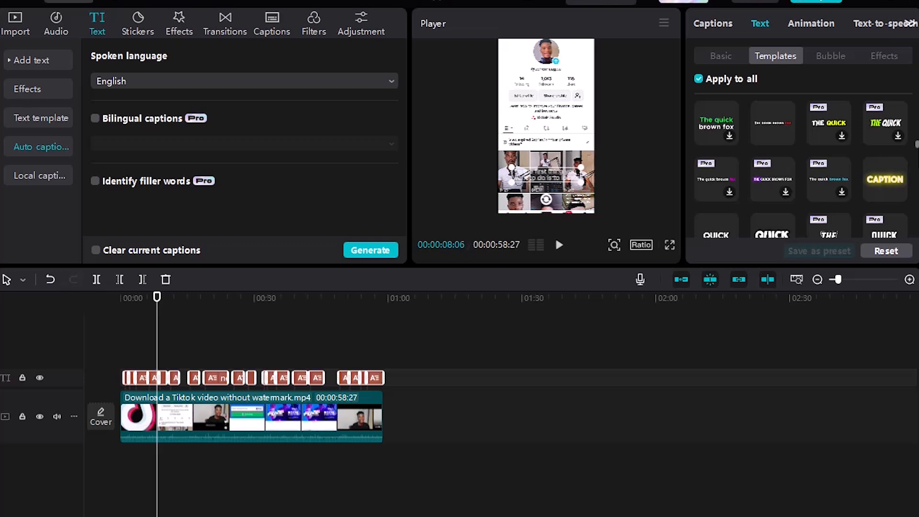
drag(916, 144, 915, 196)
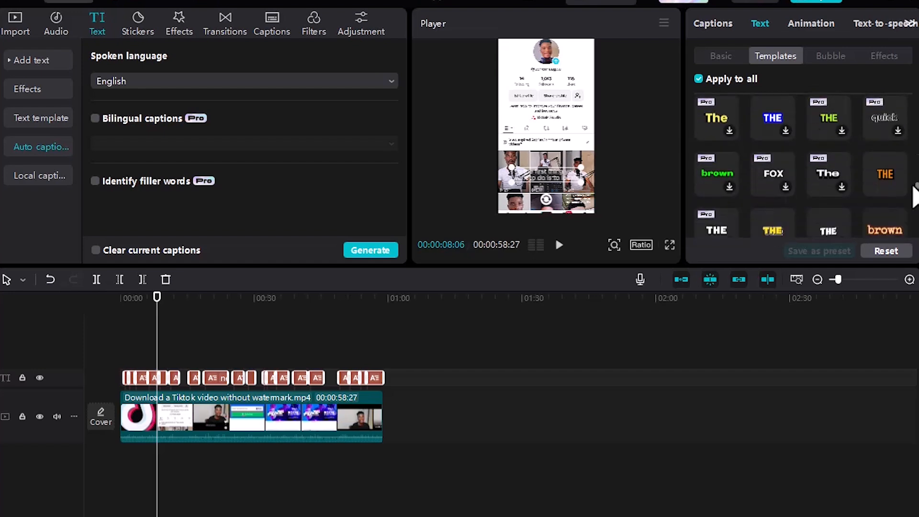
click(877, 182)
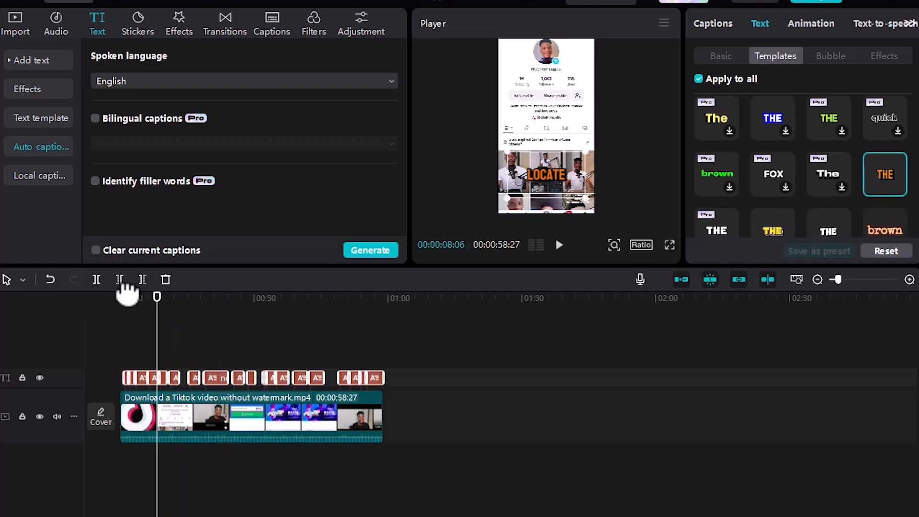
key(space)
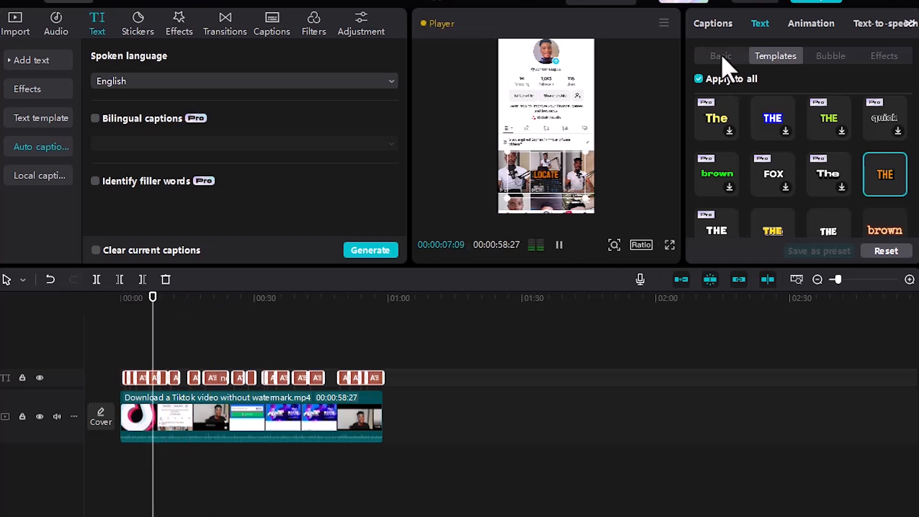
Set the font size of all captions to 37 and play the video on to the SnapTik section to preview them.
click(721, 56)
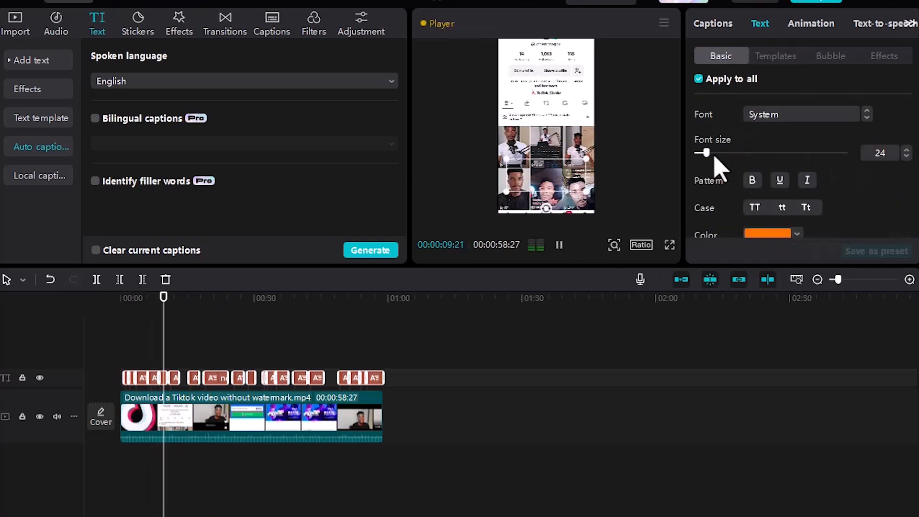
drag(707, 153, 712, 154)
key(space)
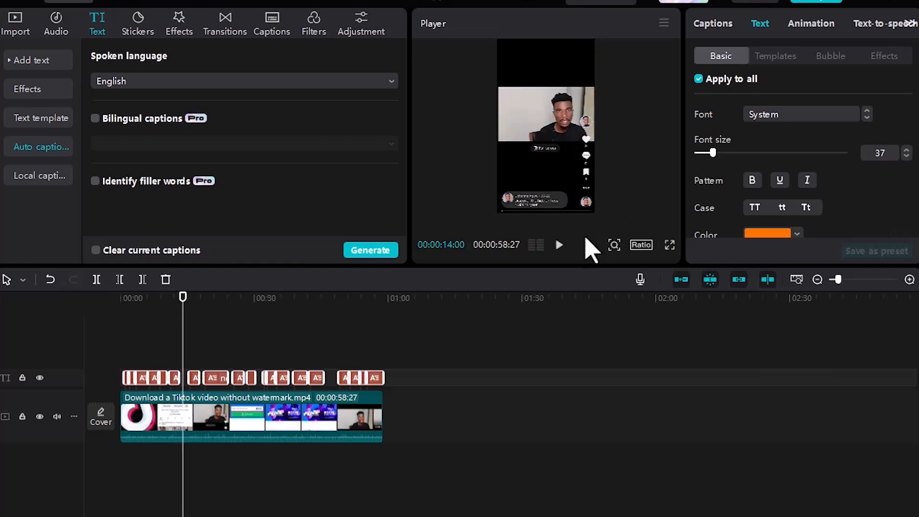
click(558, 246)
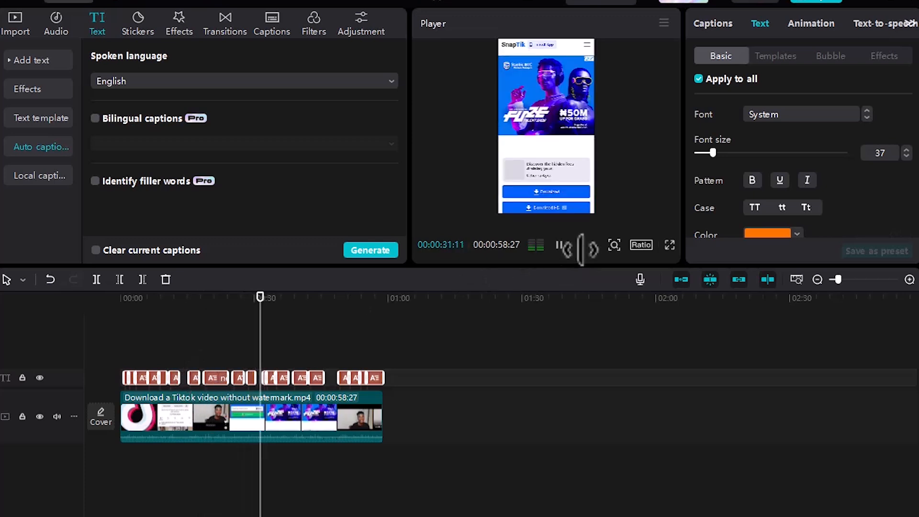
click(560, 254)
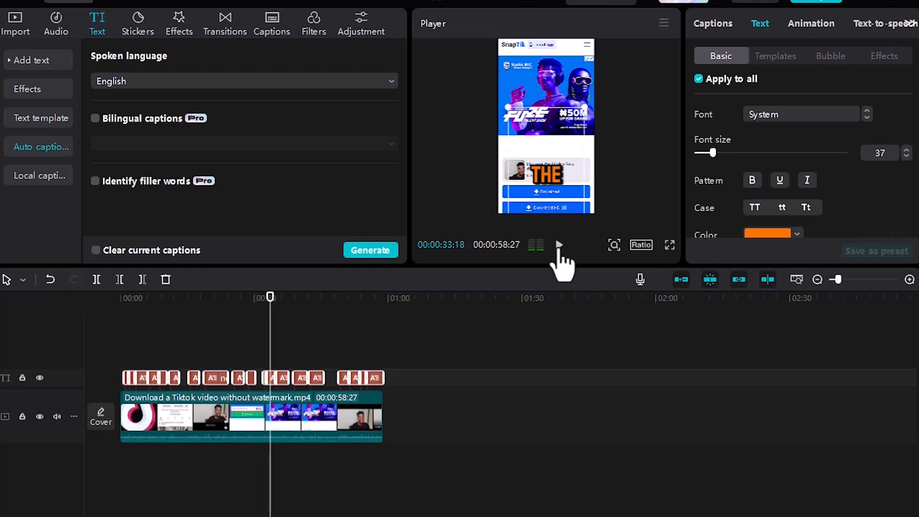
Select the caption "next copy the link and head over to snaptik" and play the video from just before it.
click(215, 378)
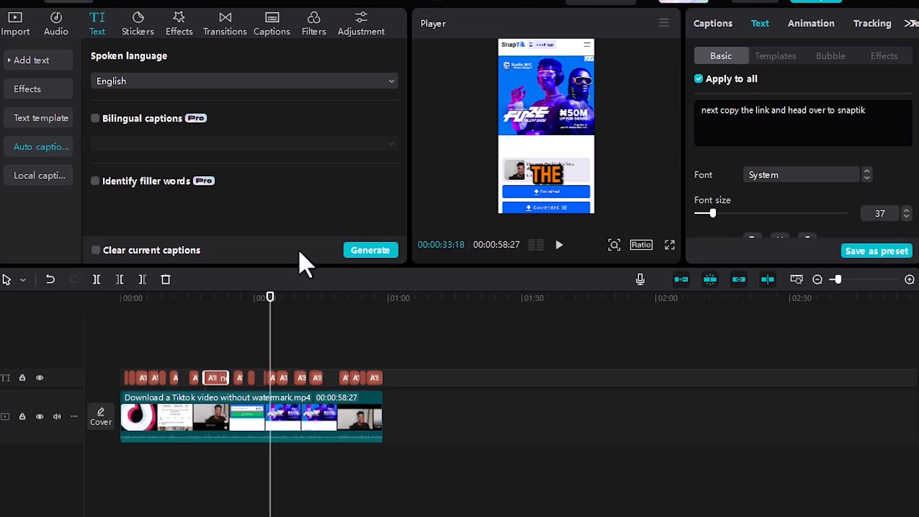
drag(270, 298, 201, 316)
key(space)
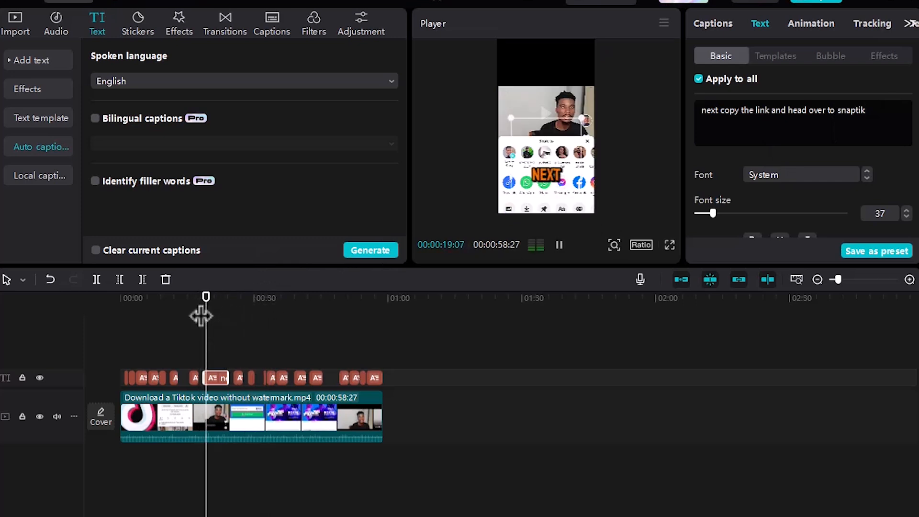